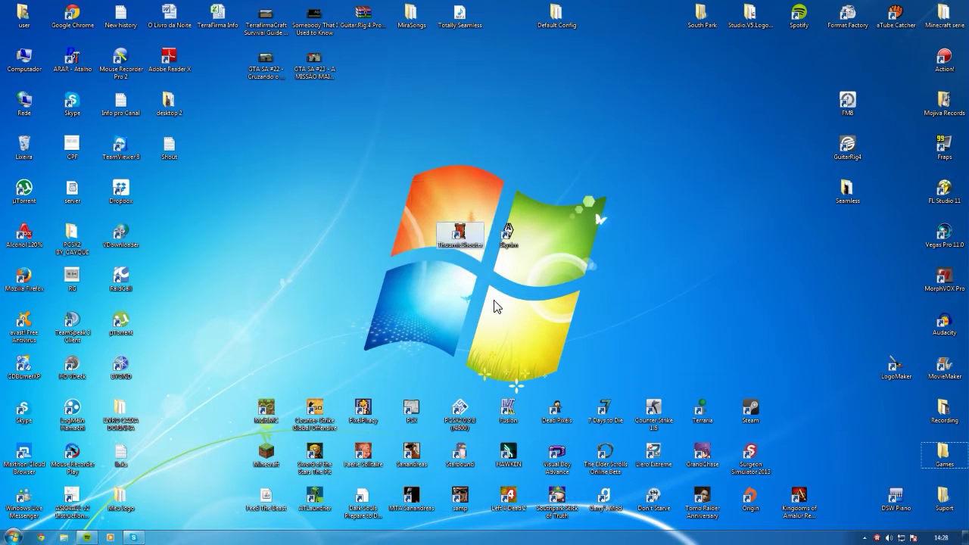
drag(489, 238, 494, 262)
click(491, 274)
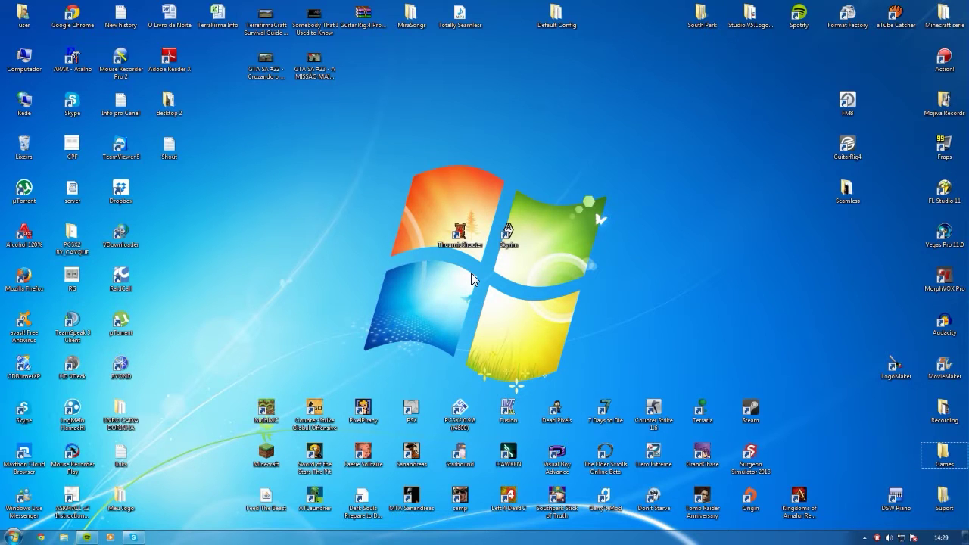
drag(489, 270, 418, 203)
click(432, 216)
drag(273, 268, 613, 325)
drag(676, 264, 312, 292)
drag(378, 194, 421, 209)
Look through the The Elder Scrolls V Skyrim folder inside Games for the ThuumicShouter and SkyrimLauncher files, and close the folder window.
double_click(944, 454)
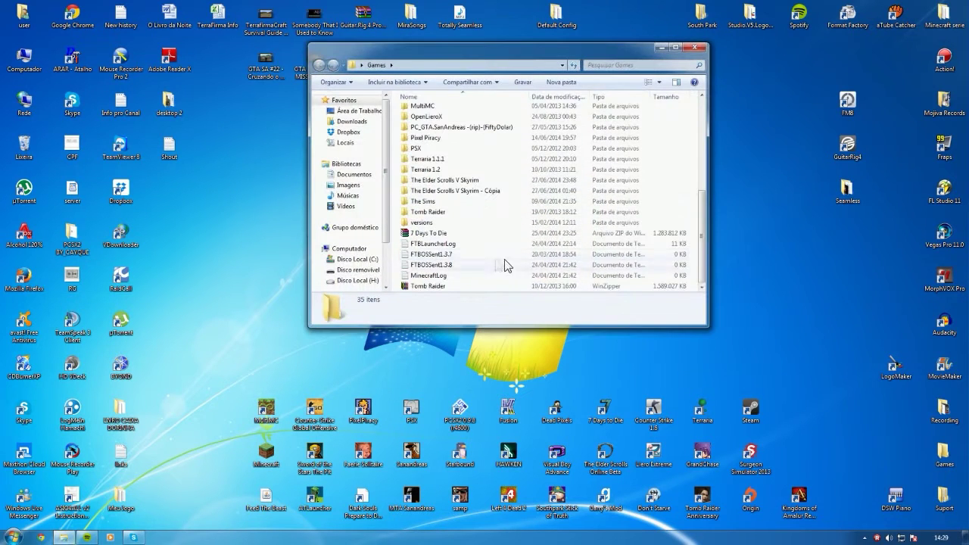
double_click(500, 180)
scroll(477, 197, down, 5)
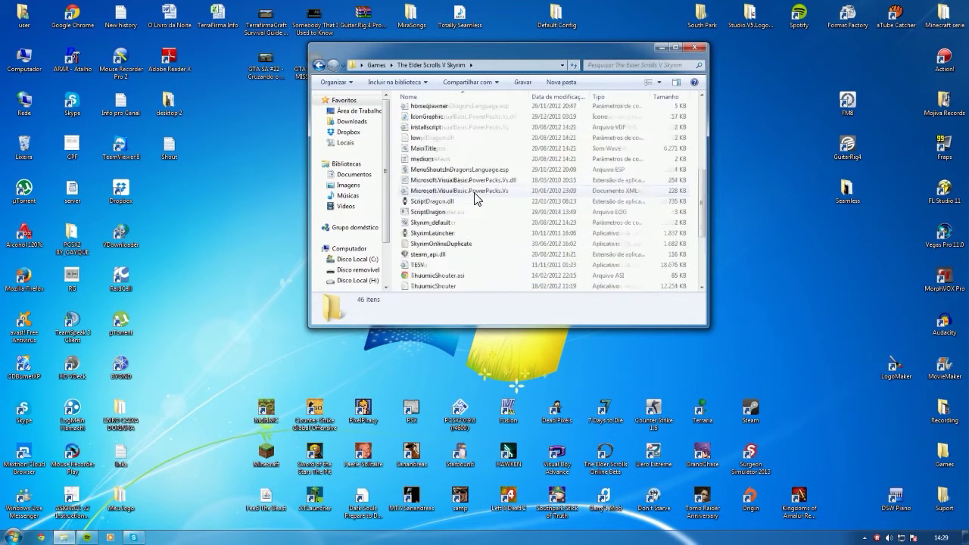
scroll(437, 242, up, 1)
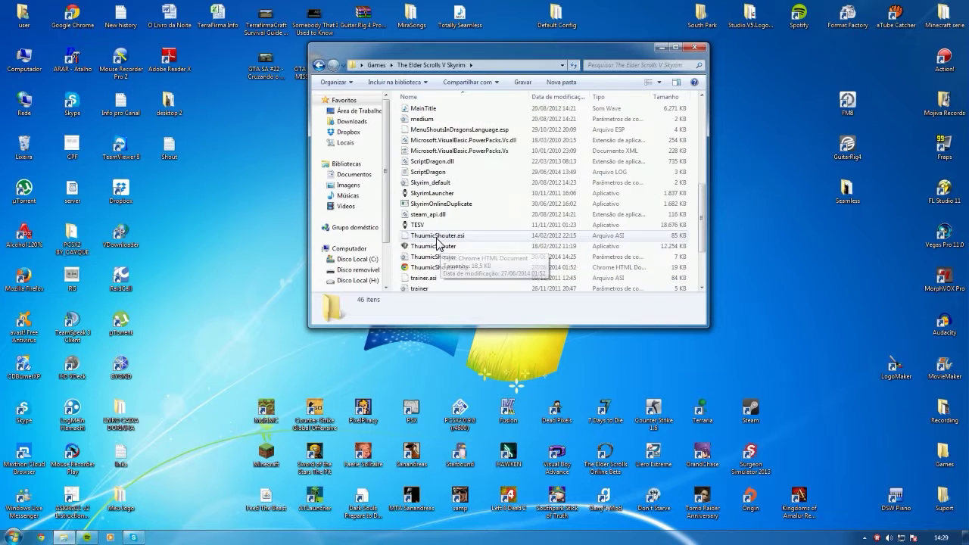
click(463, 194)
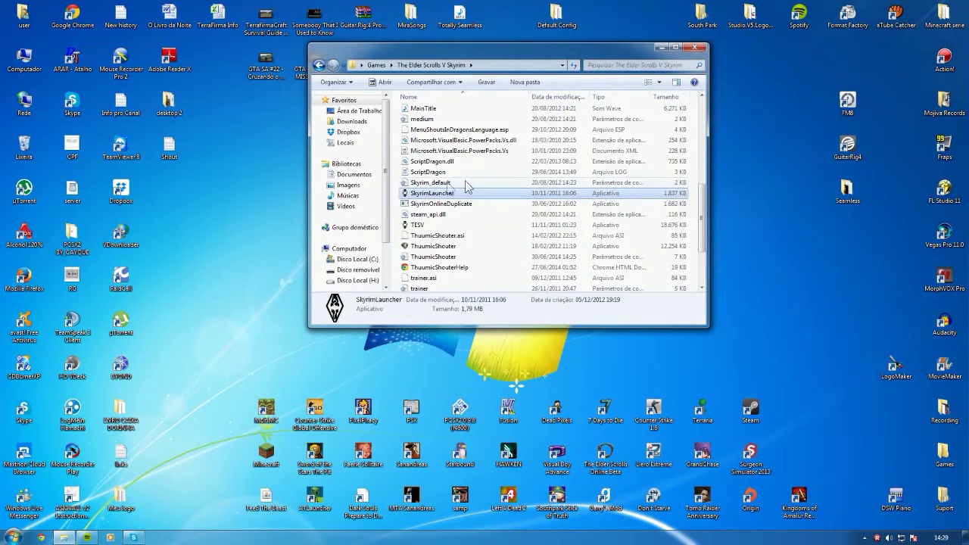
click(695, 47)
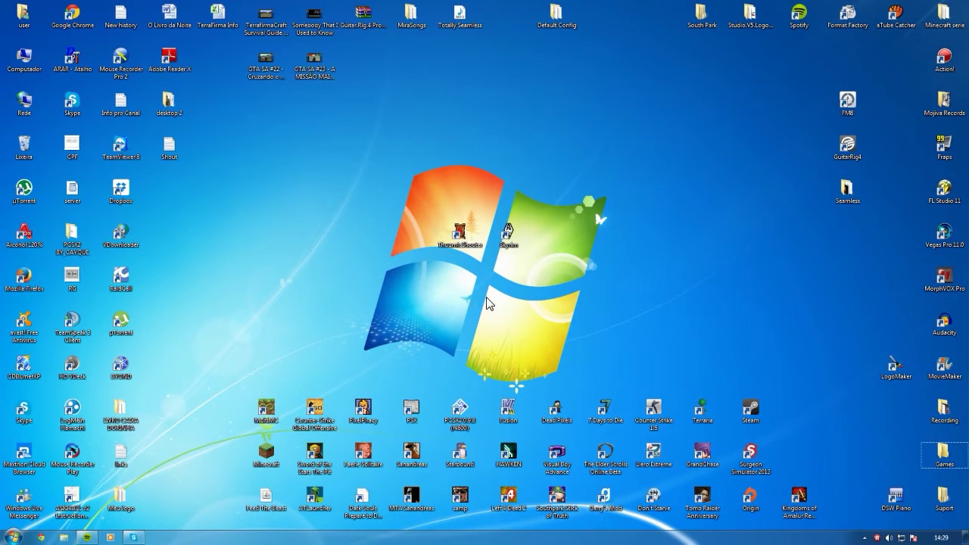
Launch ThuumicShouter from the desktop and switch its shout listening on and back off.
drag(494, 299, 413, 199)
double_click(459, 234)
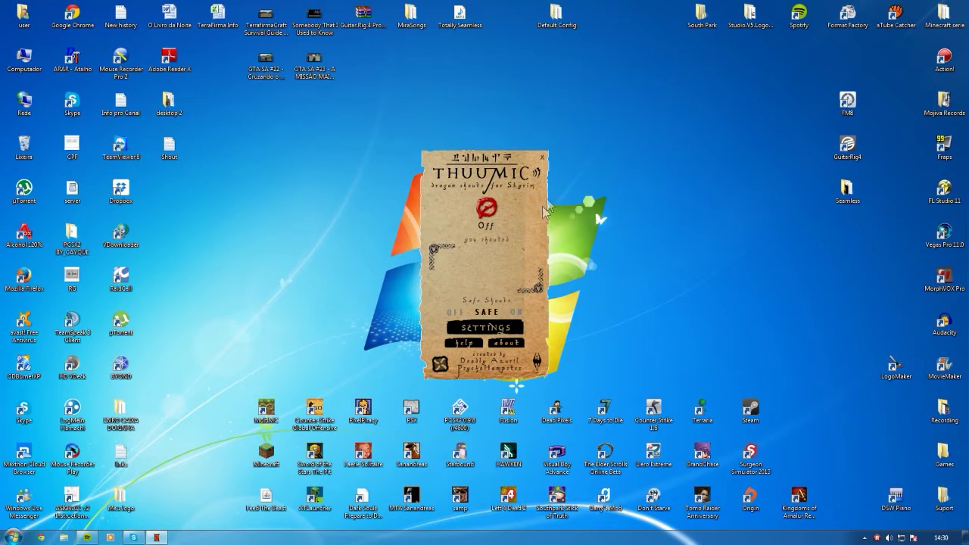
click(486, 208)
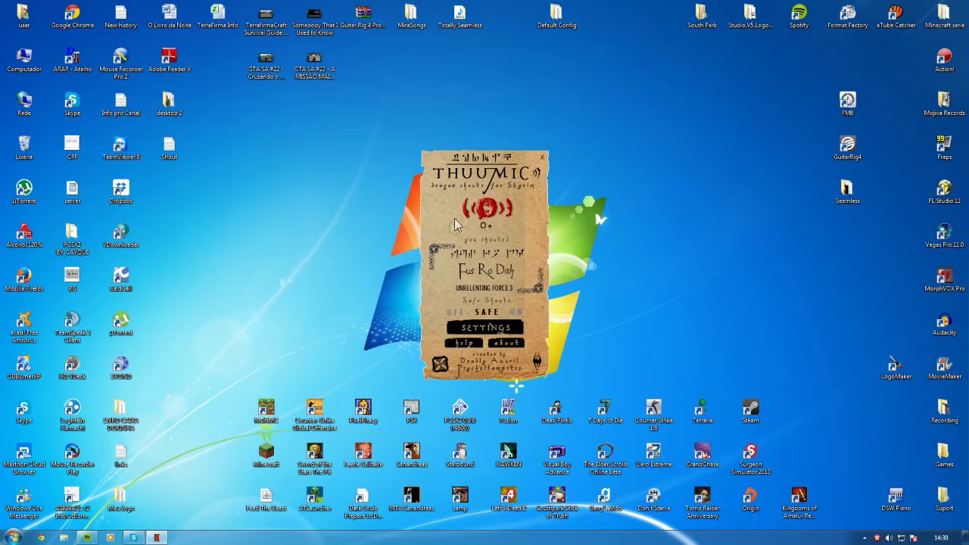
click(486, 207)
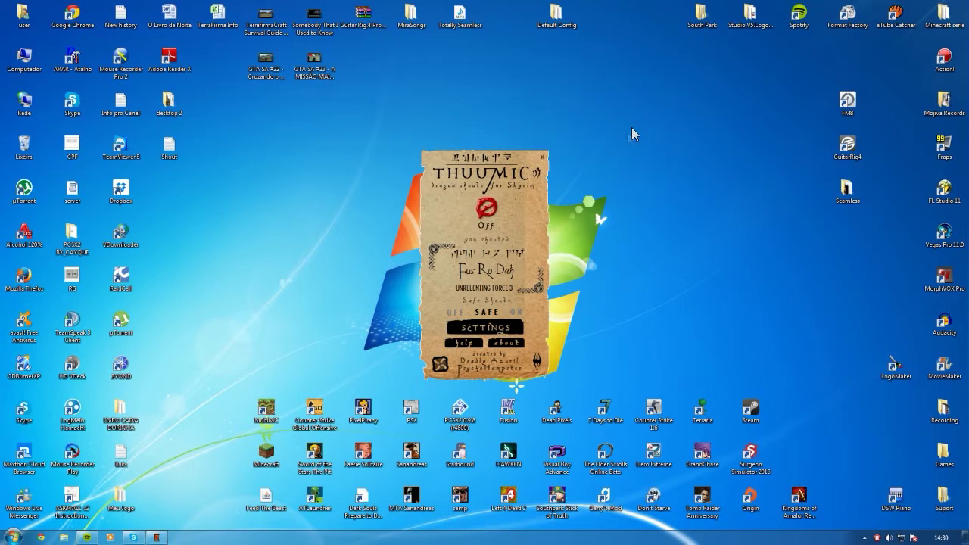
drag(683, 120, 226, 216)
drag(202, 98, 796, 212)
drag(824, 88, 195, 200)
drag(196, 91, 810, 213)
Try to start Reconhecimento de Fala do Windows and dismiss the dialog.
click(13, 537)
text(Reconheci)
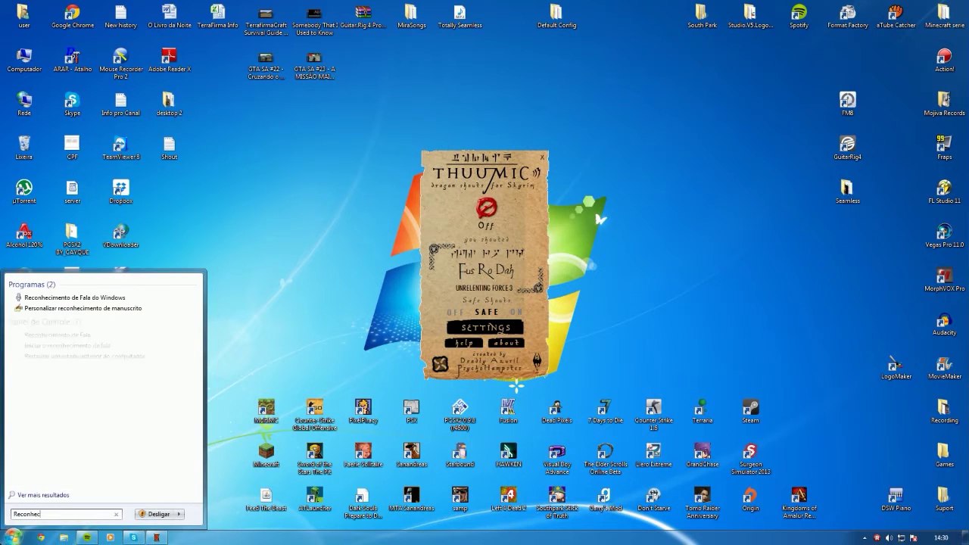
click(82, 298)
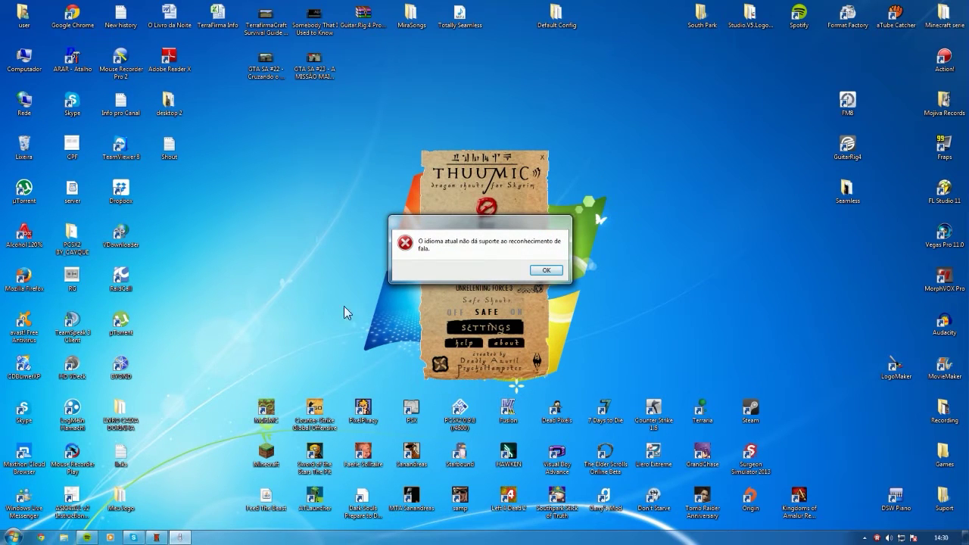
drag(526, 221, 505, 94)
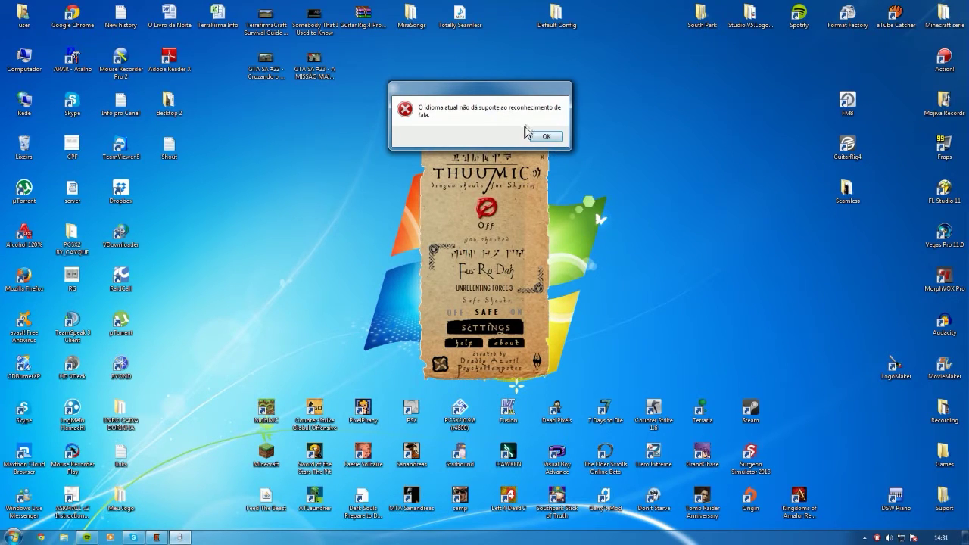
click(551, 137)
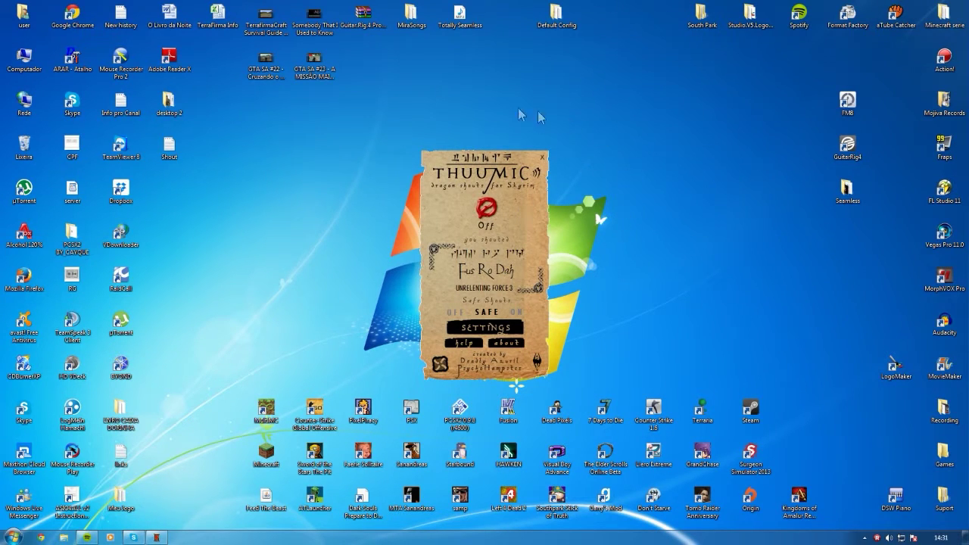
drag(408, 127, 238, 381)
mouse_move(416, 383)
mouse_down()
mouse_move(274, 151)
mouse_move(244, 146)
mouse_move(422, 394)
mouse_up()
drag(421, 389, 244, 138)
drag(250, 136, 415, 390)
key(super)
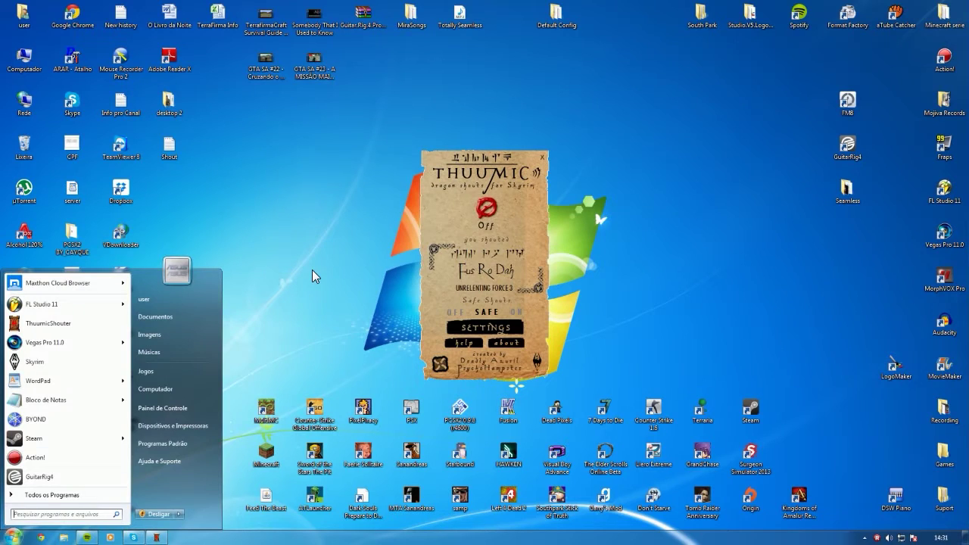
key(super)
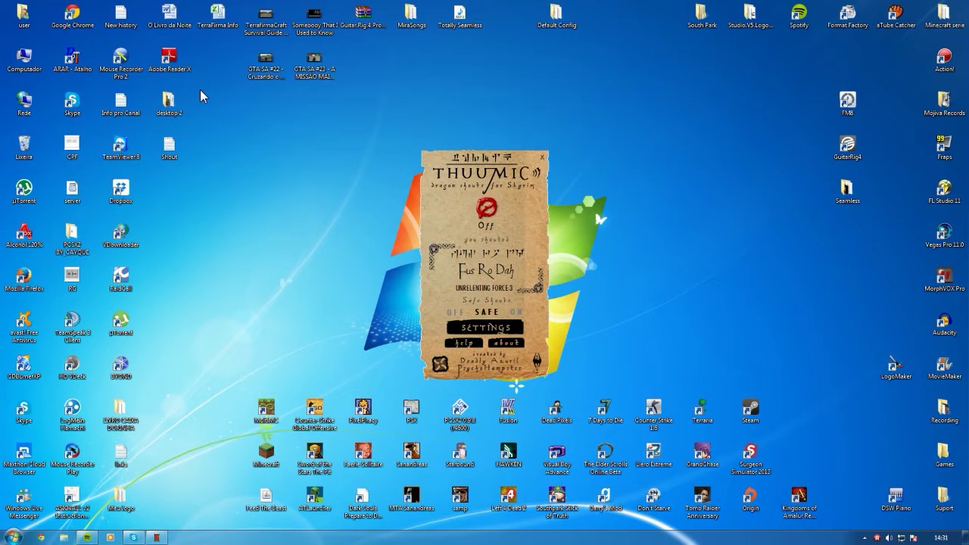
drag(199, 89, 312, 256)
drag(368, 370, 233, 130)
Open the Thuumic settings, move the window aside on the desktop and save the settings with their existing values.
click(499, 327)
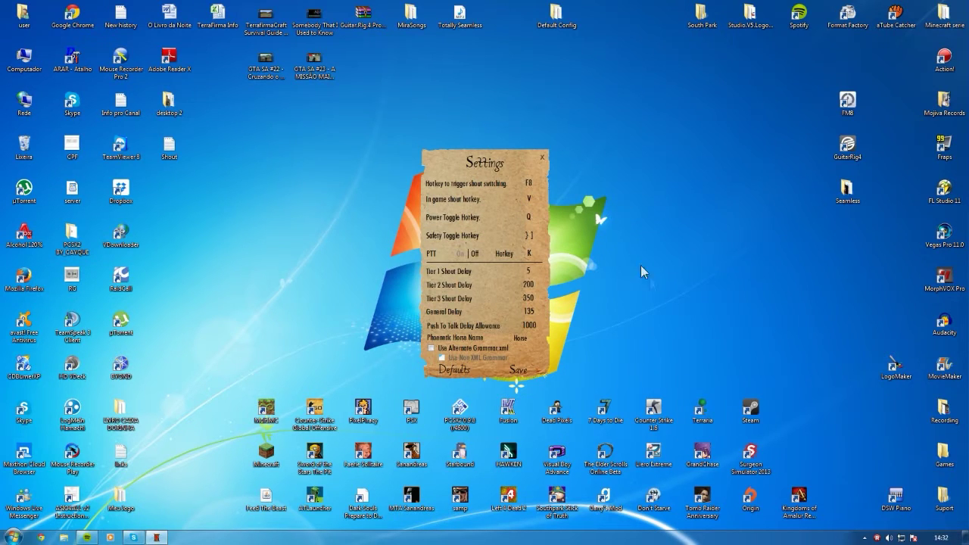
drag(538, 166, 387, 191)
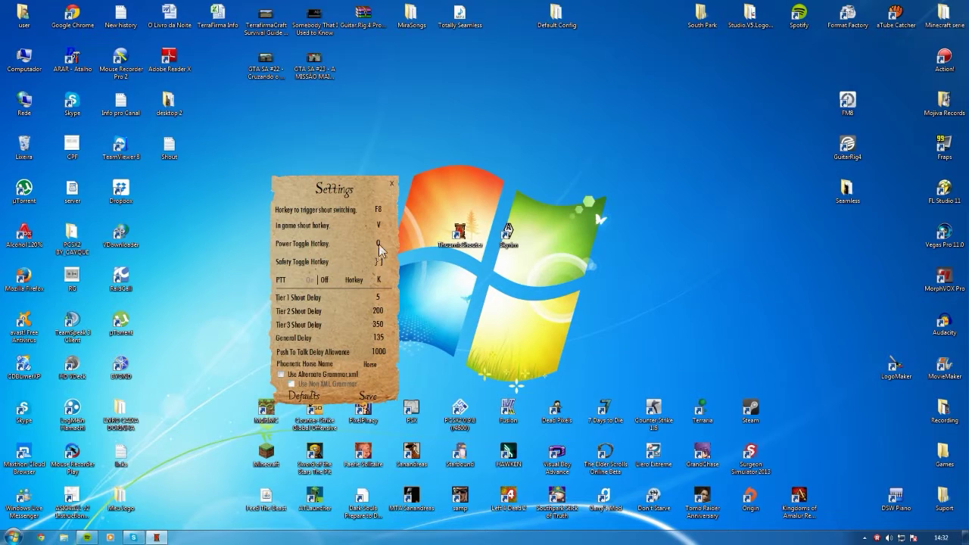
click(375, 394)
click(488, 301)
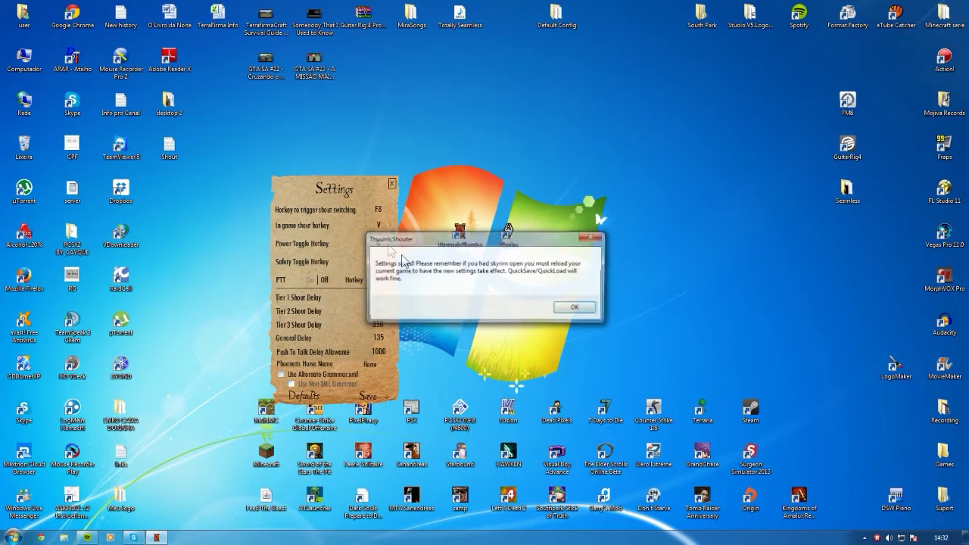
click(575, 307)
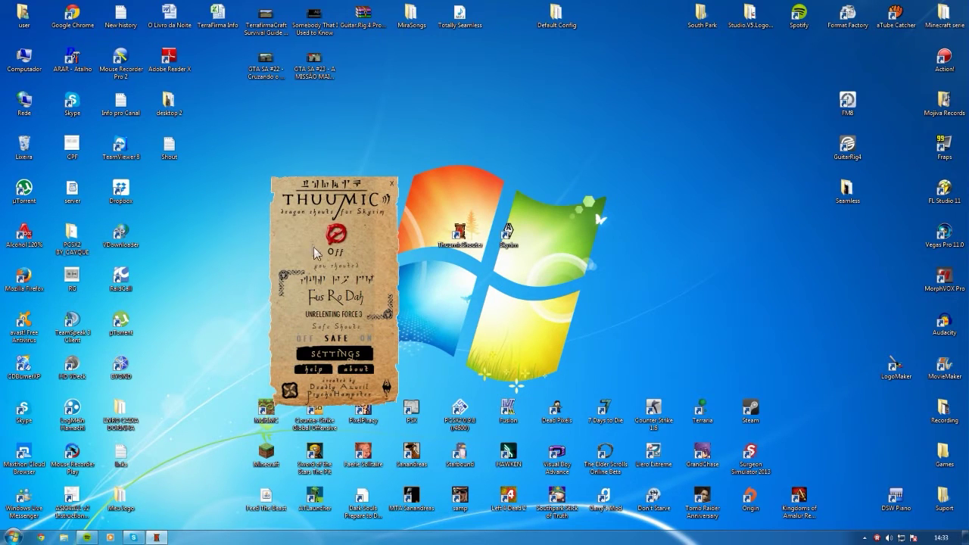
Toggle Thuumic's shout listening on and off, and save its settings once more.
click(338, 236)
click(338, 236)
click(344, 353)
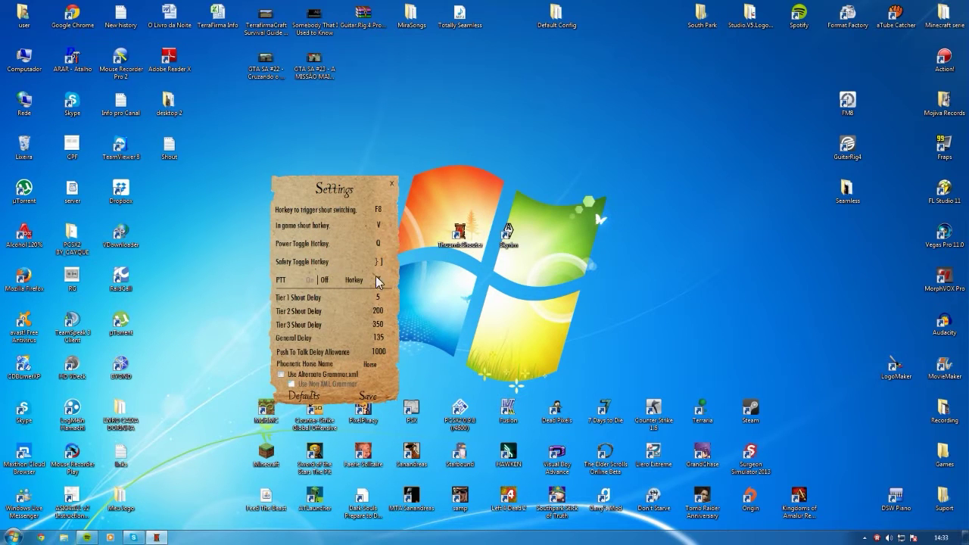
click(360, 402)
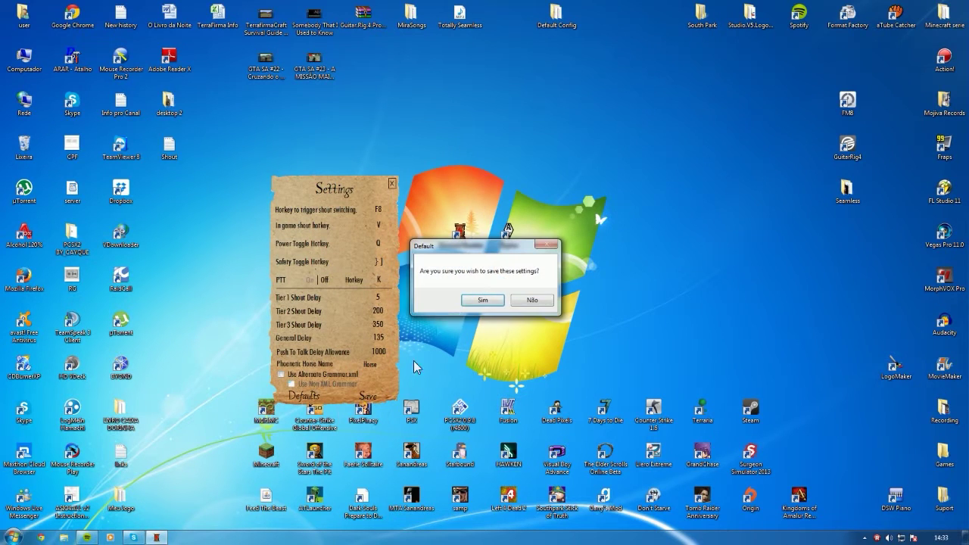
click(469, 306)
click(560, 308)
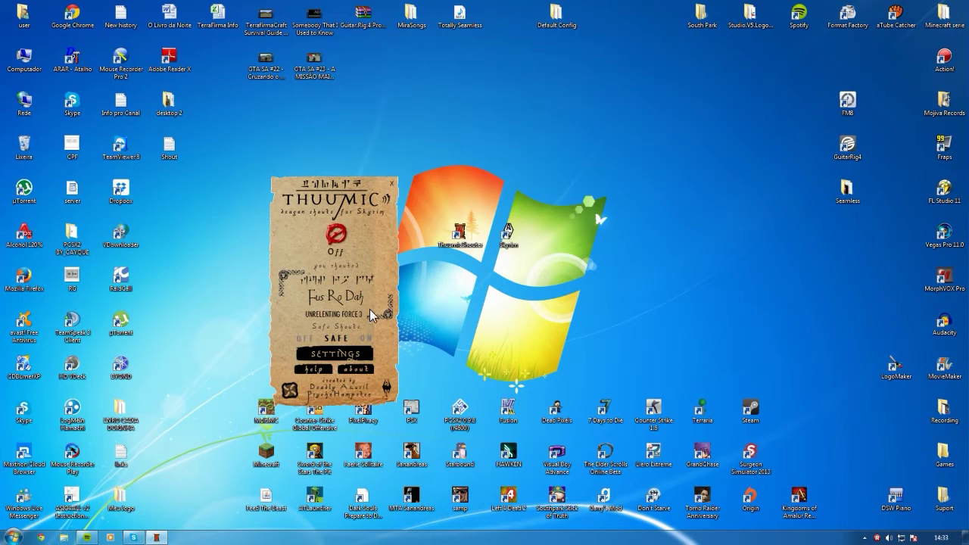
Try the Safe Shouts modes OFF, SAFE and ON in Thuumic, and leave Safe Shouts set to OFF.
click(307, 342)
click(337, 339)
click(365, 338)
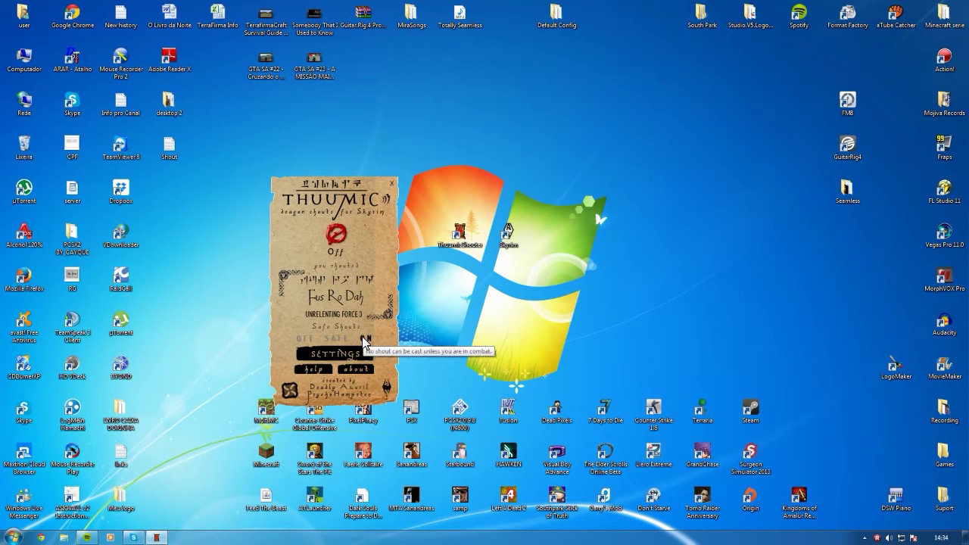
click(303, 339)
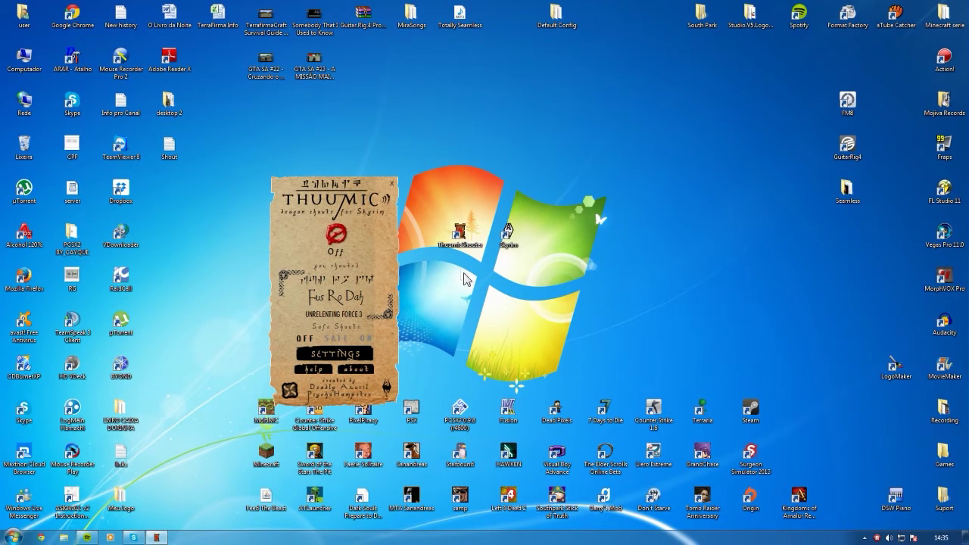
Review the enabled plugins in the Skyrim launcher's data files, accept the list and exit the launcher.
double_click(507, 232)
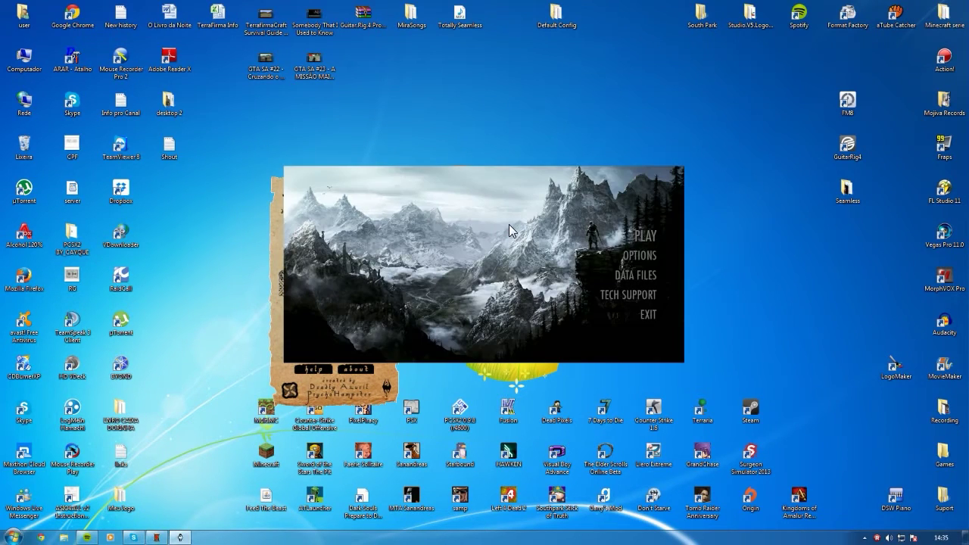
click(643, 274)
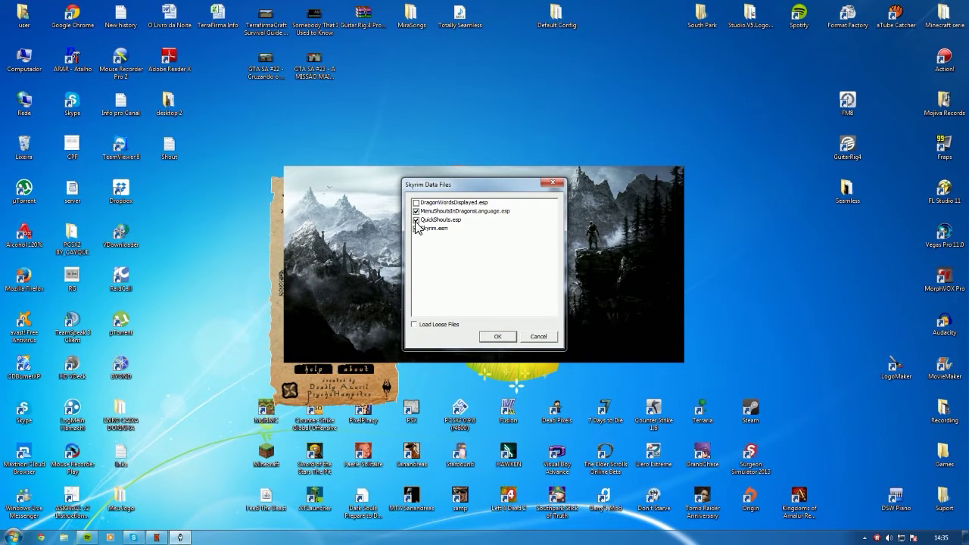
click(498, 336)
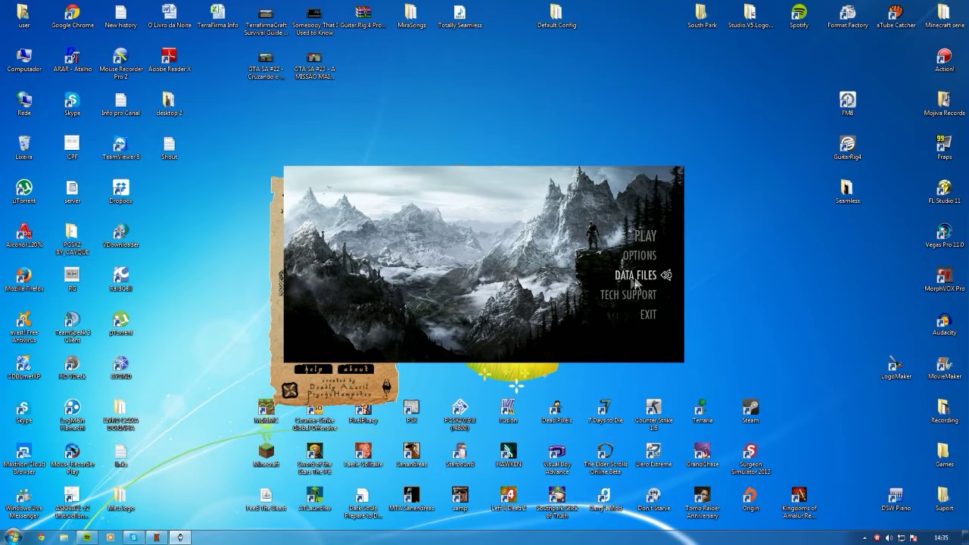
click(649, 314)
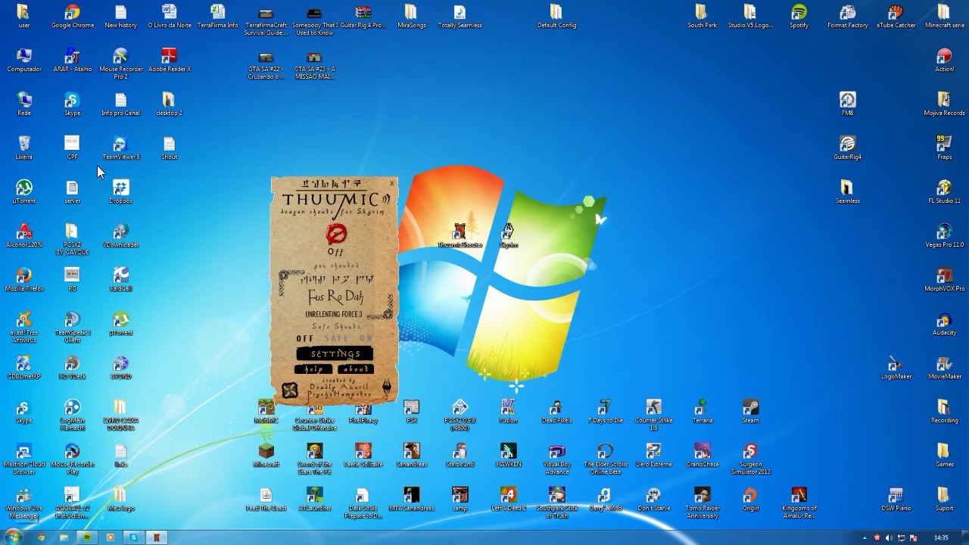
Open the Saves folder in Documents, under My Games and Skyrim.
double_click(26, 60)
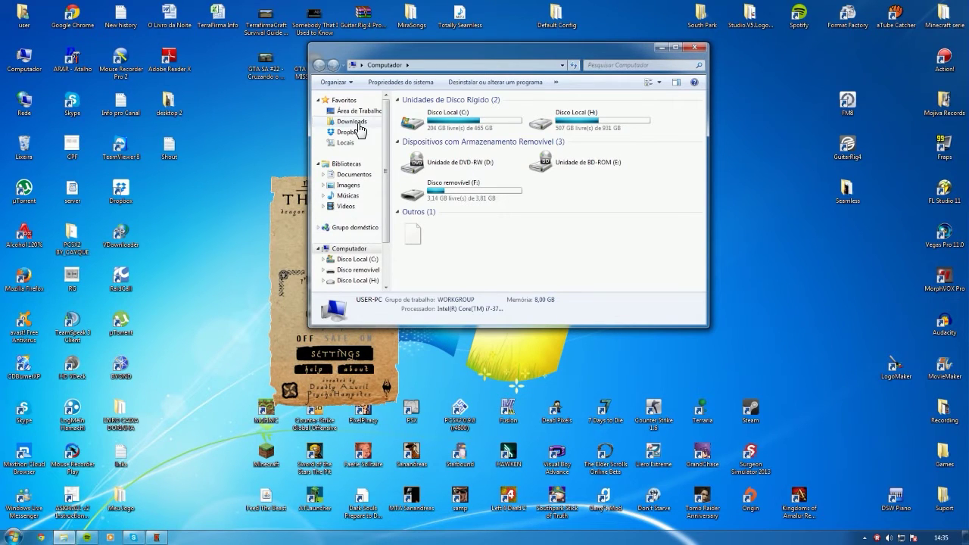
click(690, 47)
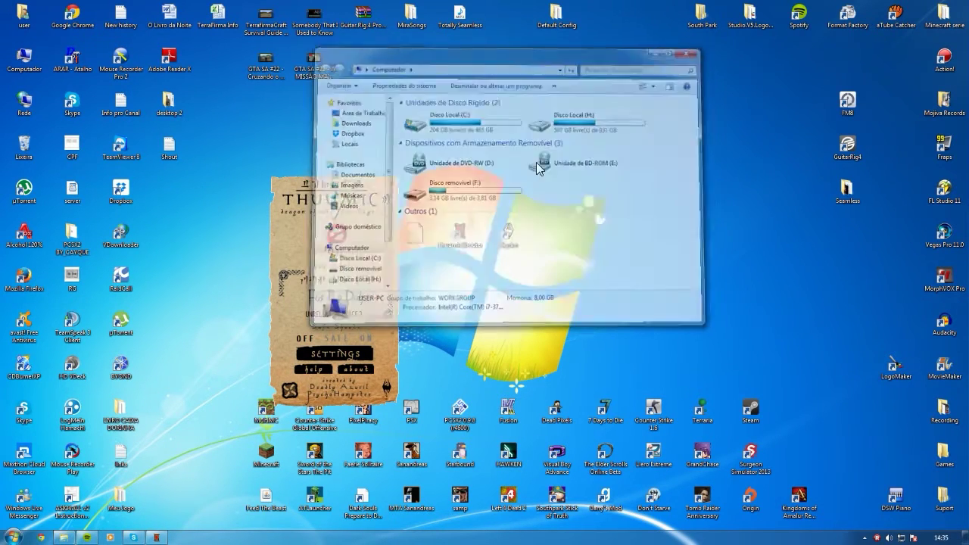
key(super)
click(175, 316)
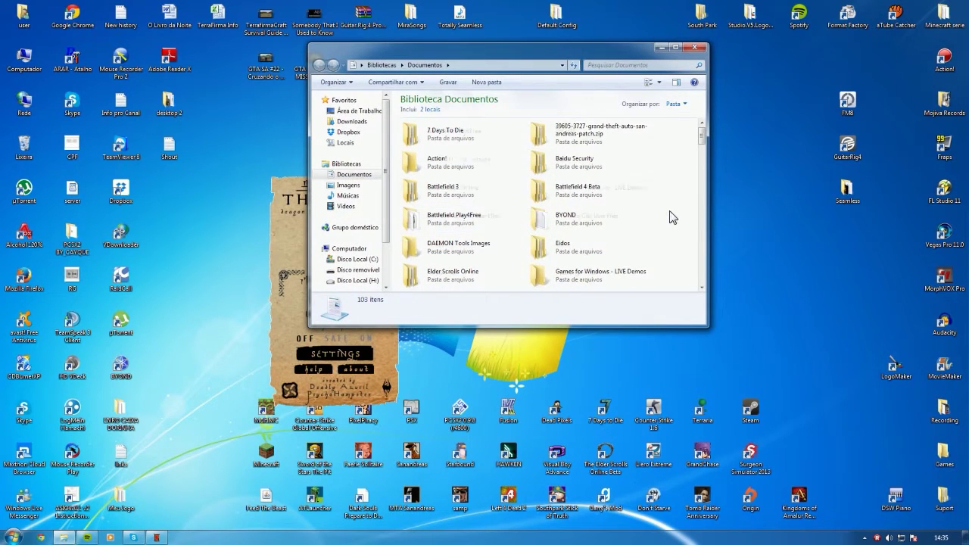
scroll(672, 221, down, 1)
scroll(673, 223, down, 2)
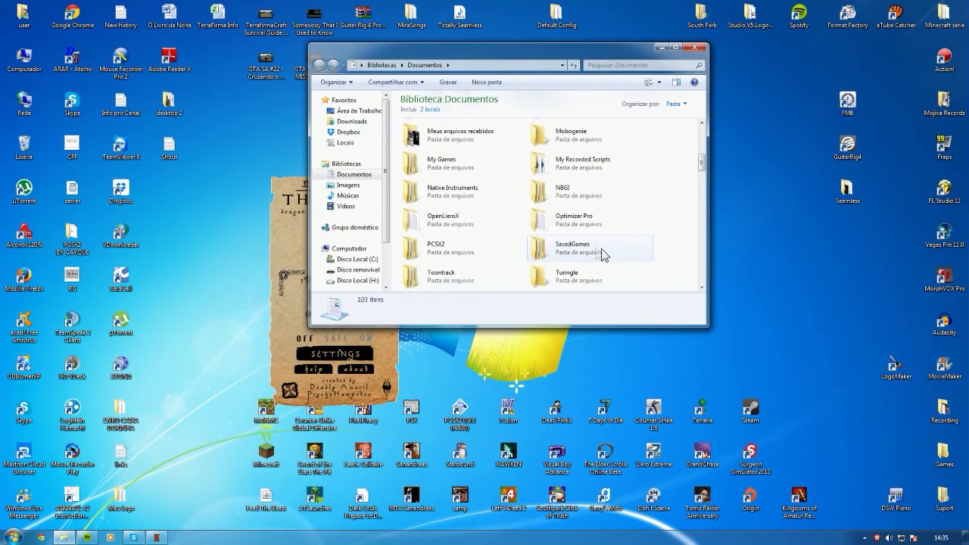
double_click(459, 164)
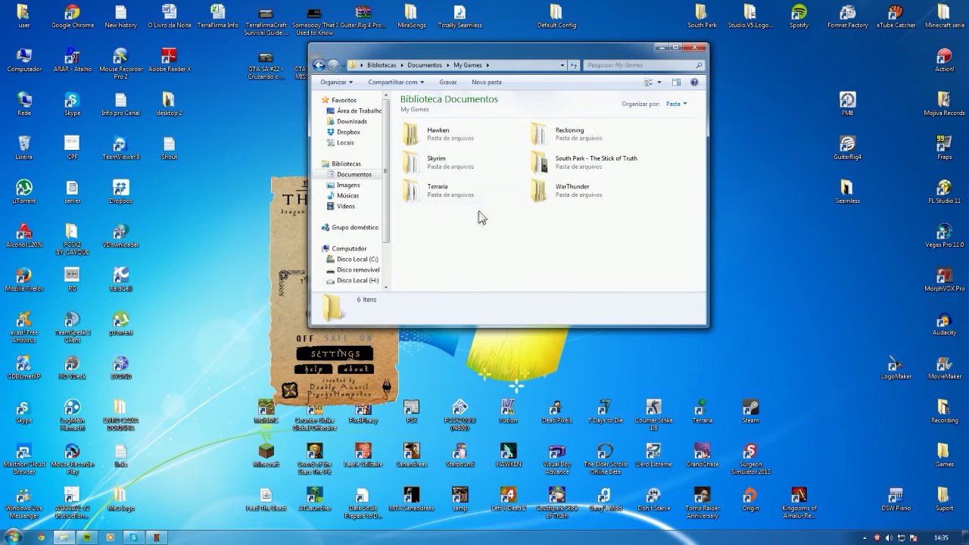
click(449, 165)
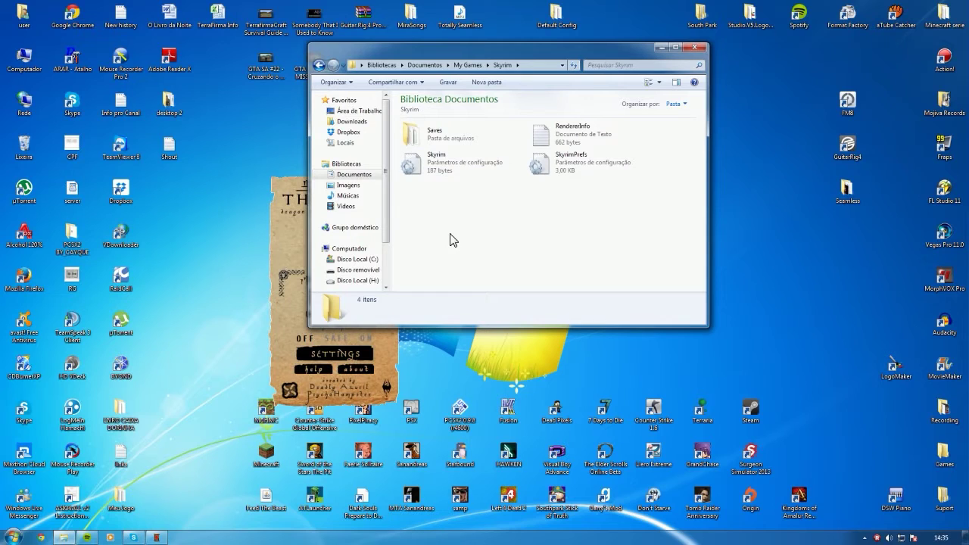
drag(431, 197, 597, 212)
click(440, 141)
double_click(439, 142)
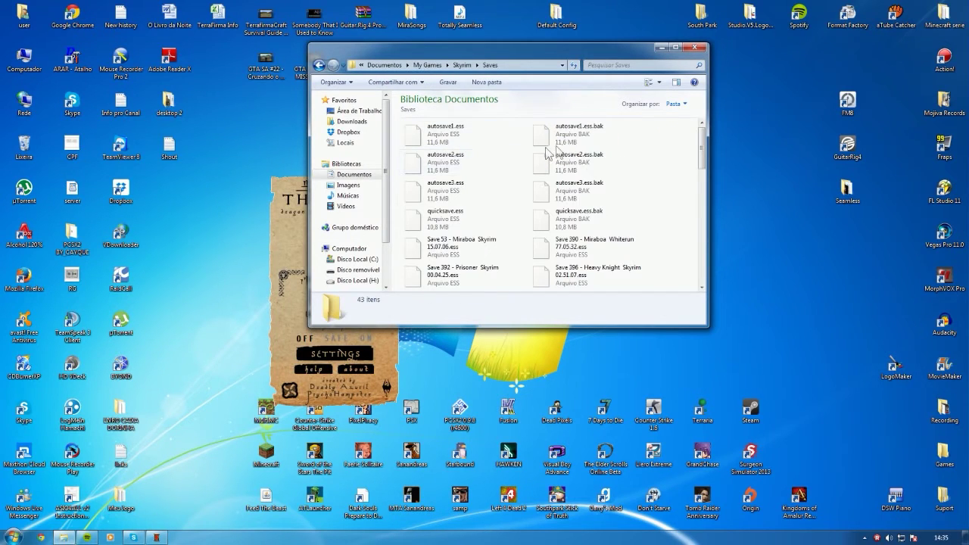
Return to the Skyrim folder under My Games and open the SkyrimPrefs configuration file.
click(321, 66)
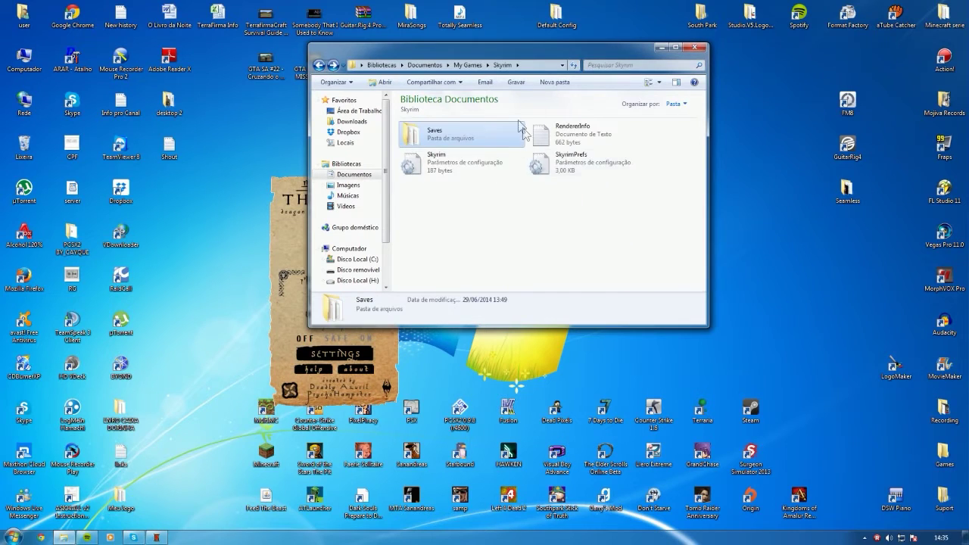
click(534, 241)
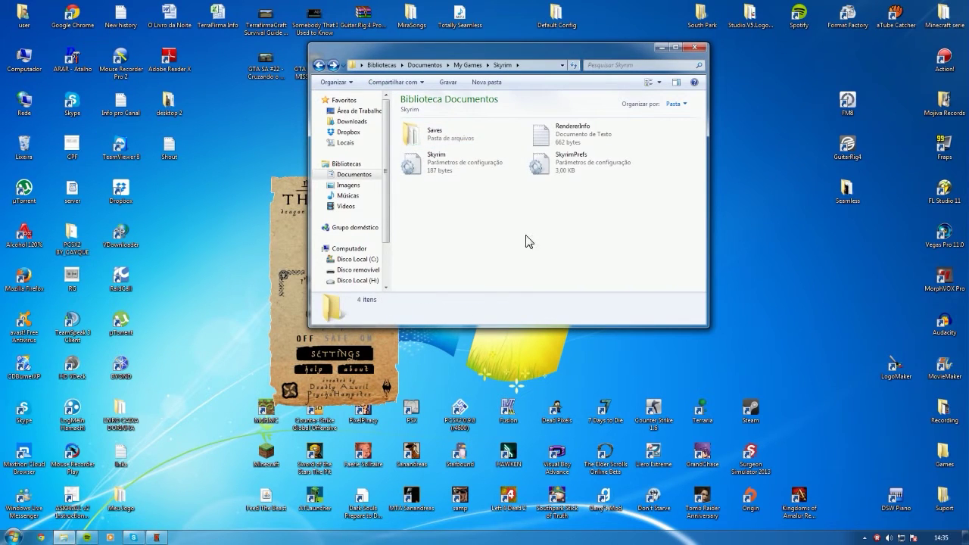
double_click(571, 161)
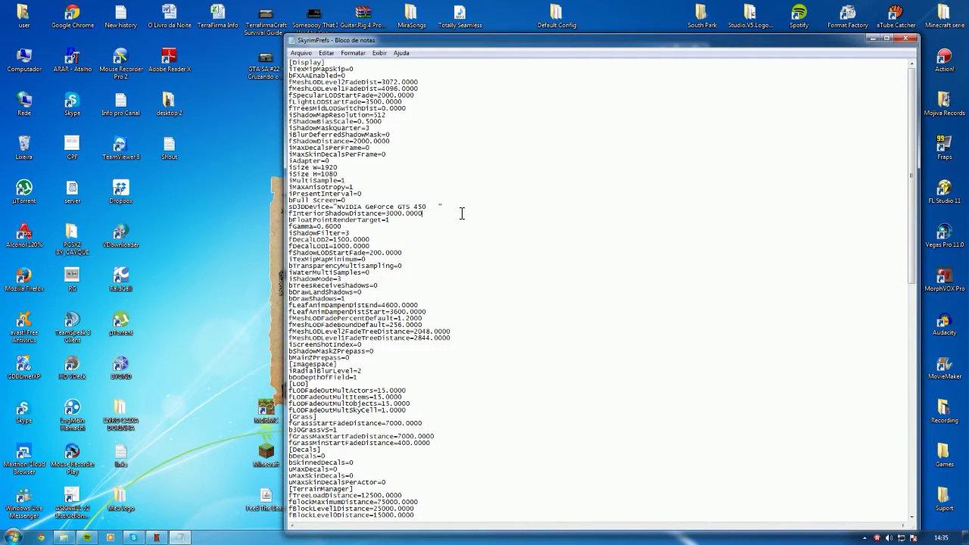
Search SkyrimPrefs for "Launcher" to locate the [Launcher] section, and close the search.
key(ctrl+f)
text(Laucher)
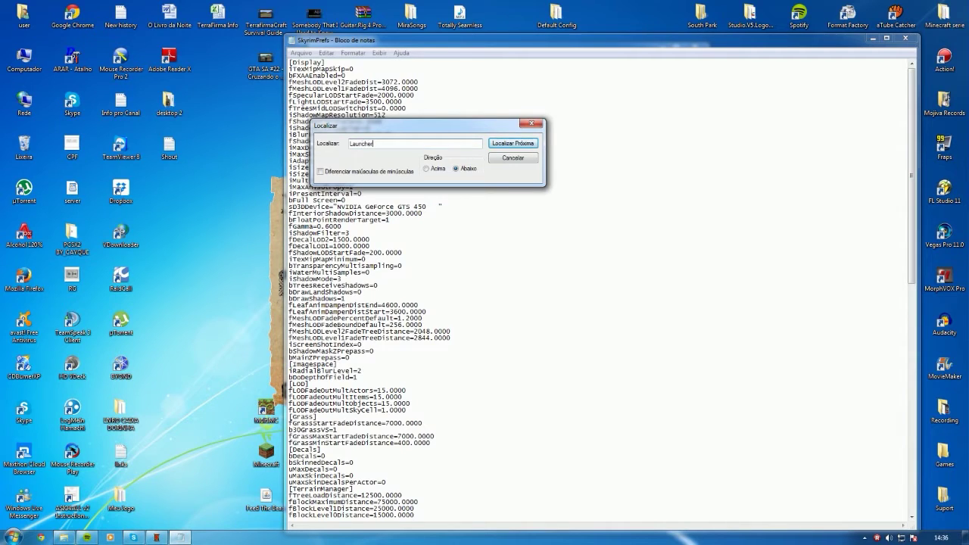
click(512, 144)
click(512, 158)
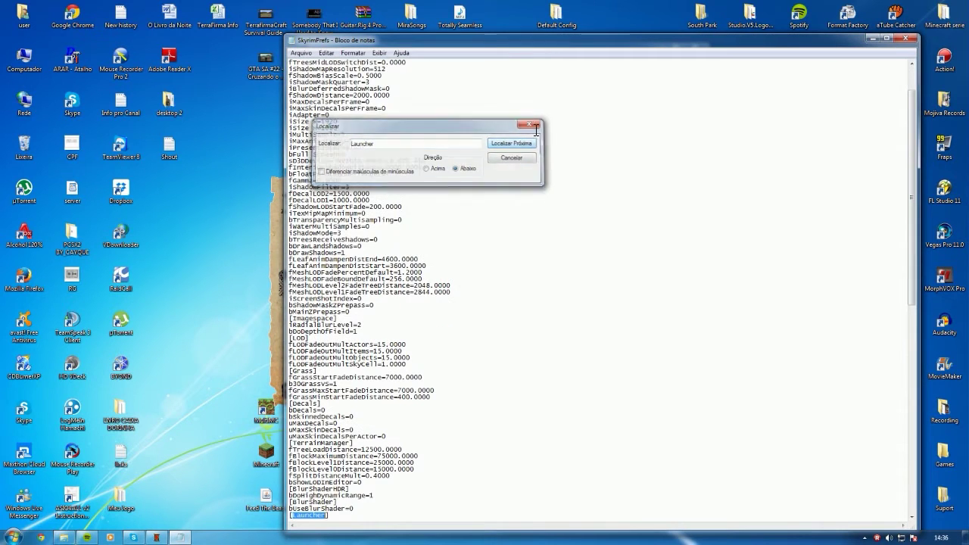
Highlight the bEnableFileSelection=1 line in the [Launcher] section, and close the file and its folder.
scroll(520, 272, down, 4)
click(350, 421)
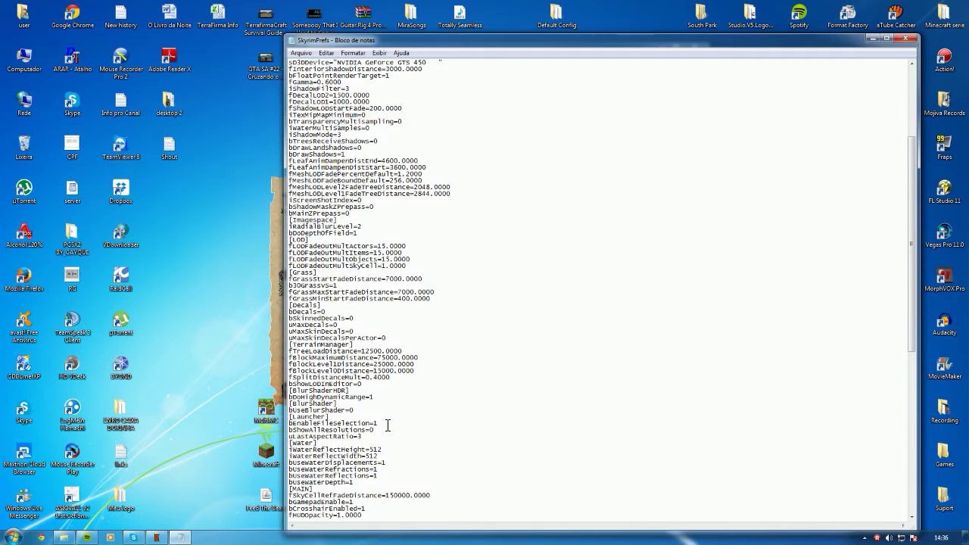
drag(379, 423, 282, 426)
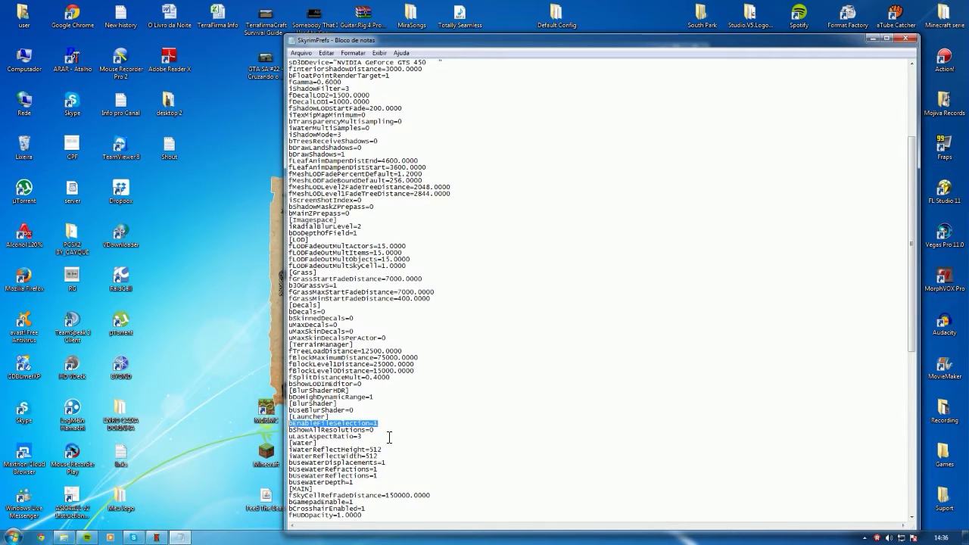
scroll(389, 440, down, 1)
drag(367, 417, 311, 409)
click(392, 407)
double_click(312, 404)
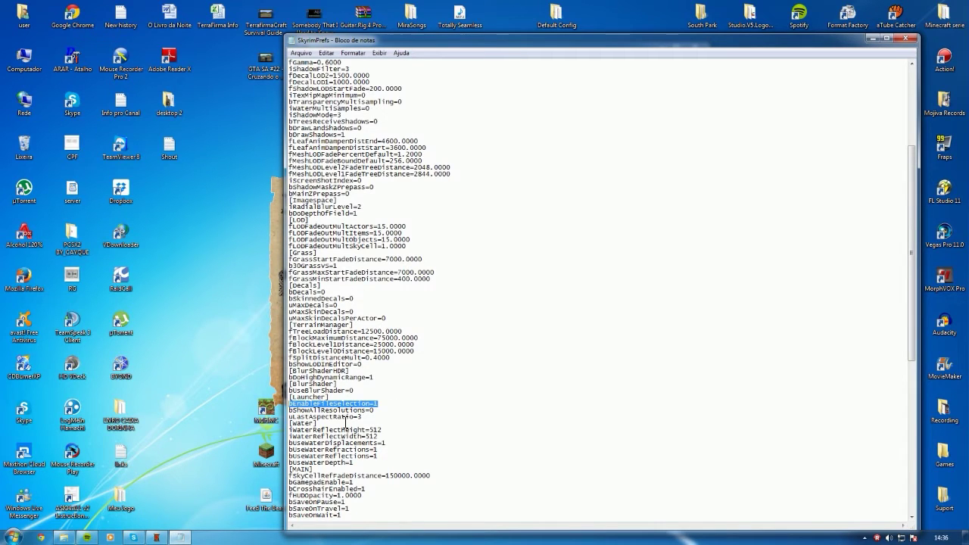
click(390, 416)
click(906, 38)
click(691, 47)
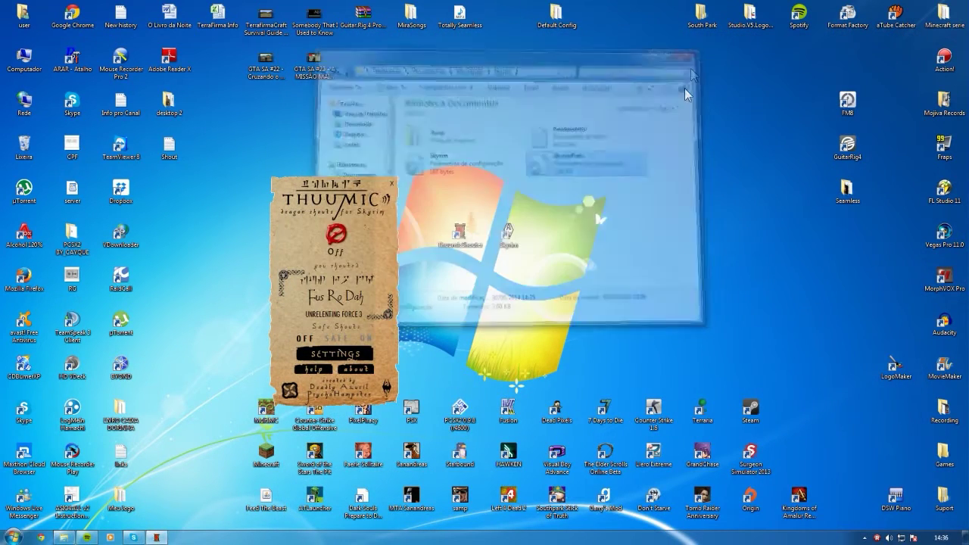
Review the enabled plugins in the Skyrim launcher's data files again, accept the list and exit the launcher.
double_click(507, 233)
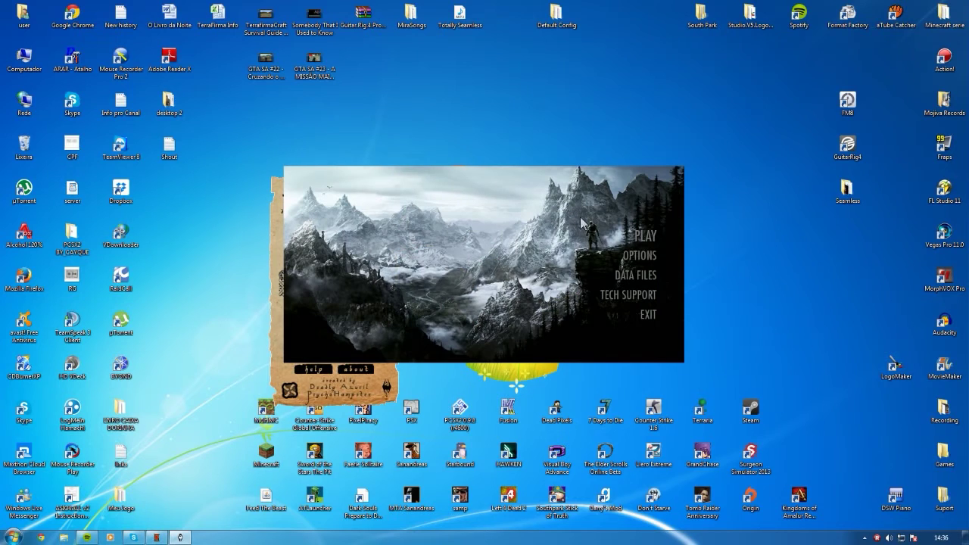
click(645, 278)
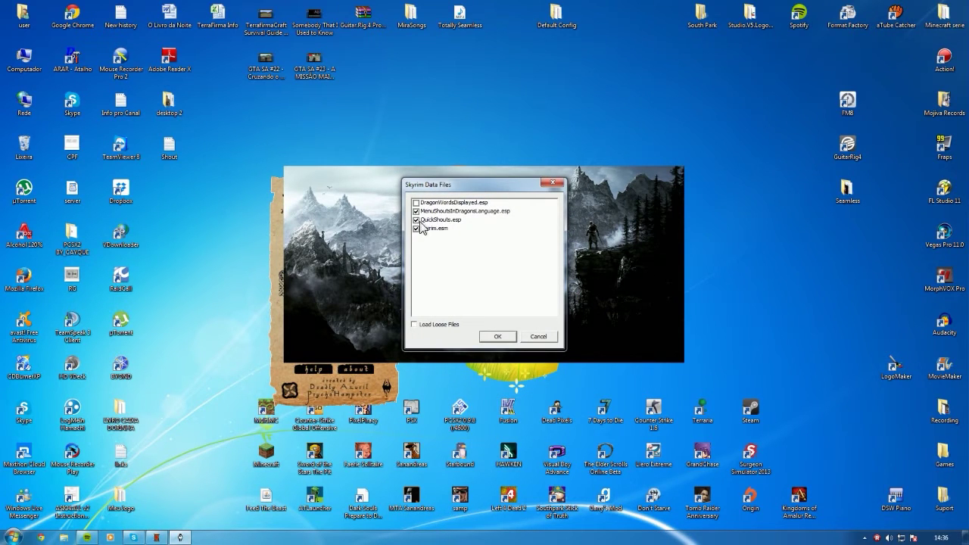
click(499, 336)
click(655, 318)
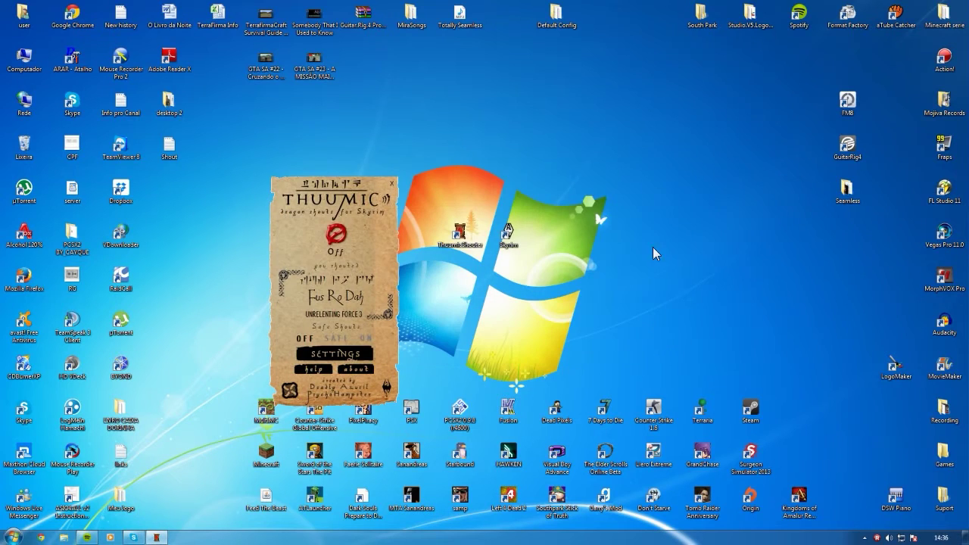
Start Skyrim from its launcher and continue from the last saved game.
double_click(507, 248)
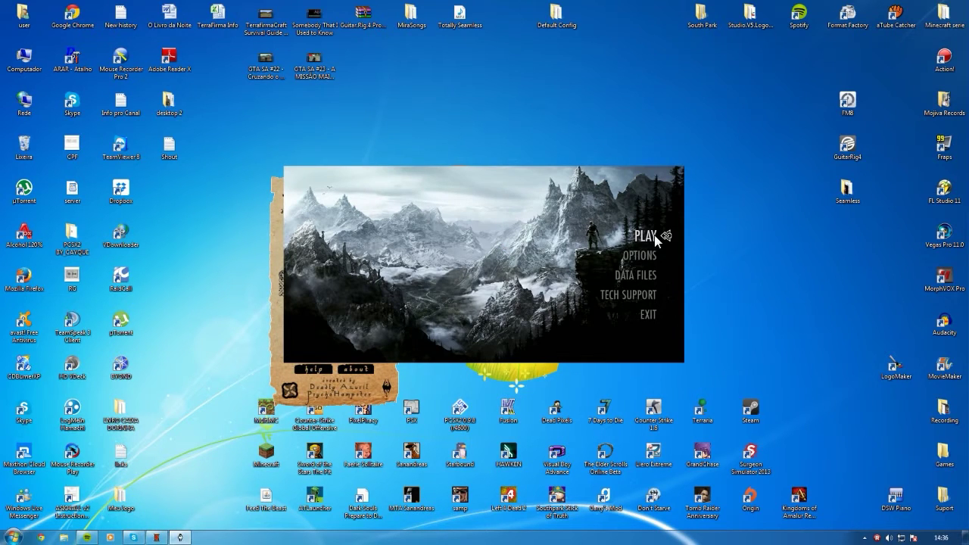
click(650, 236)
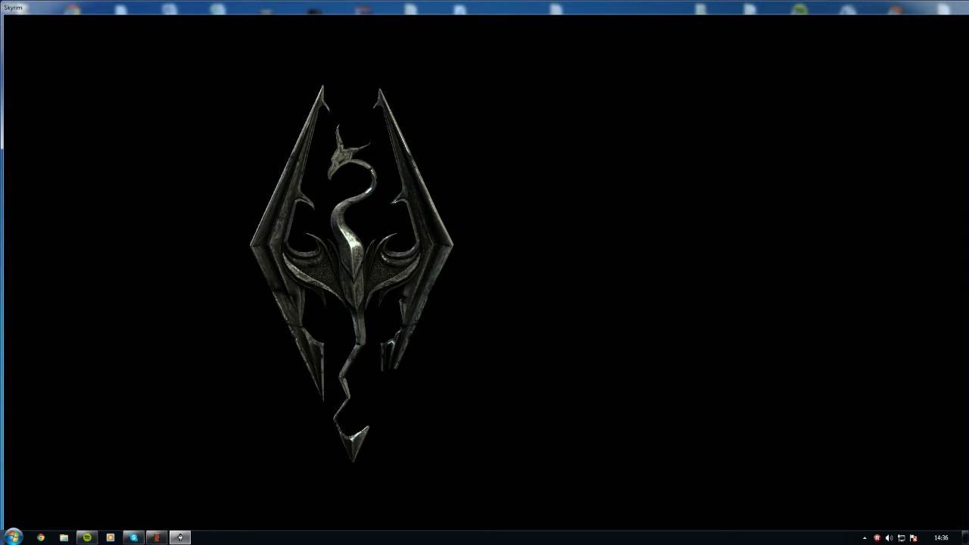
key(Return)
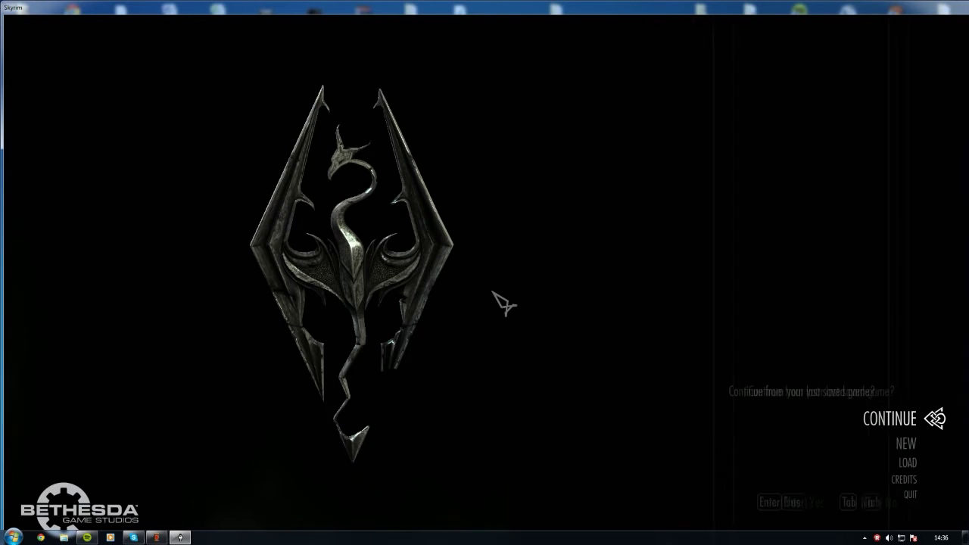
key(Return)
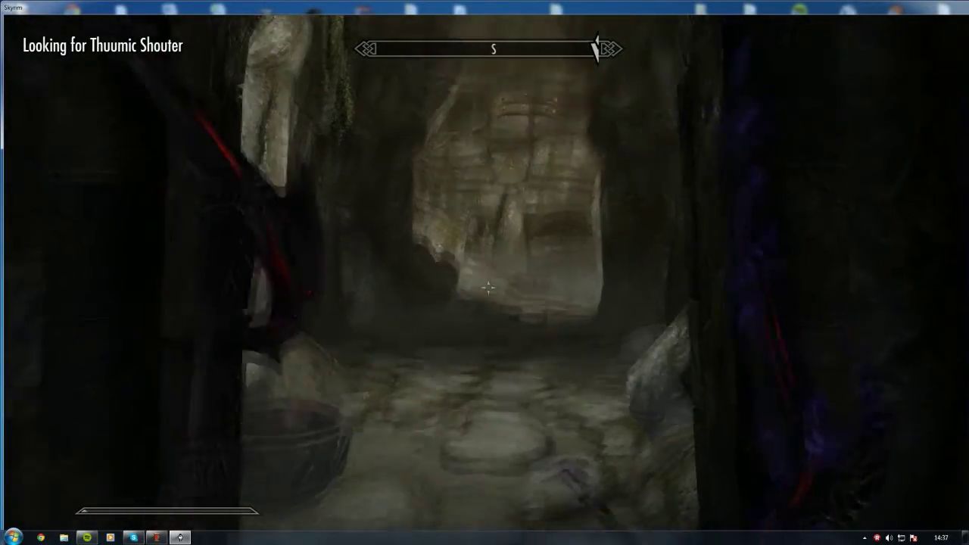
Test several dragon shouts one after another in the loaded Skyrim game.
key(z)
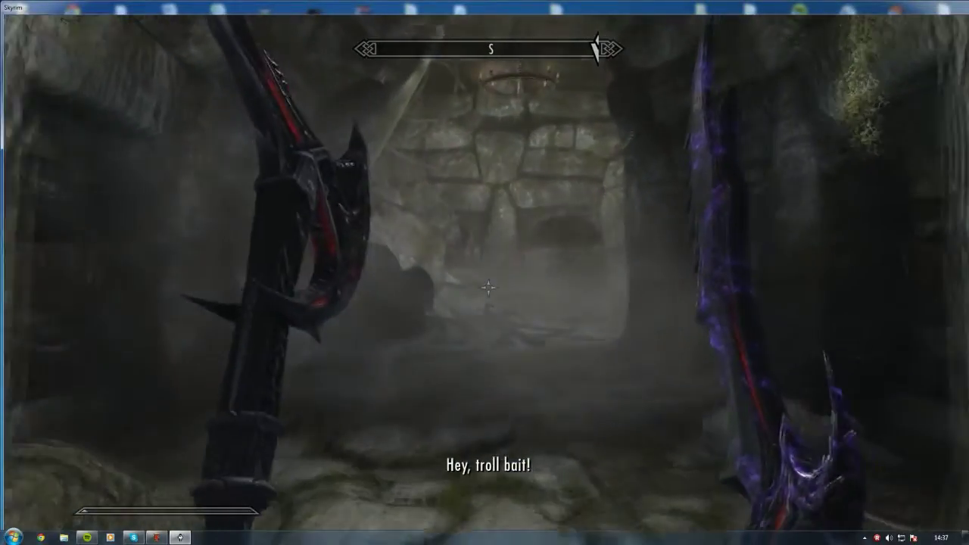
key(z)
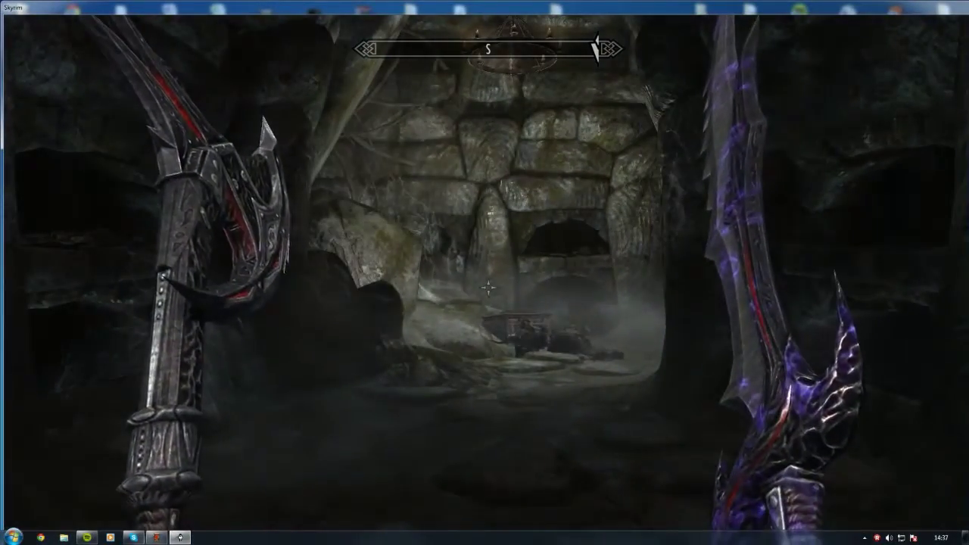
key(z)
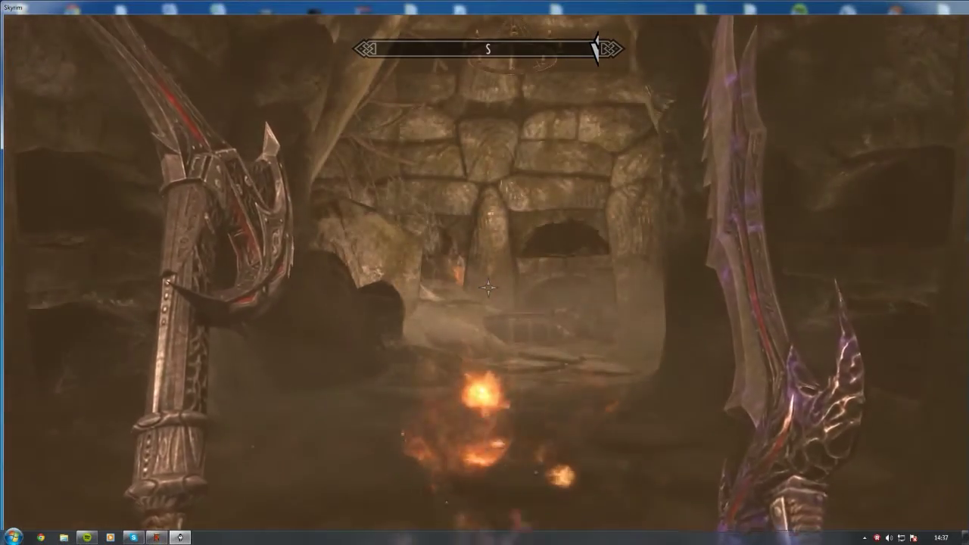
key(z)
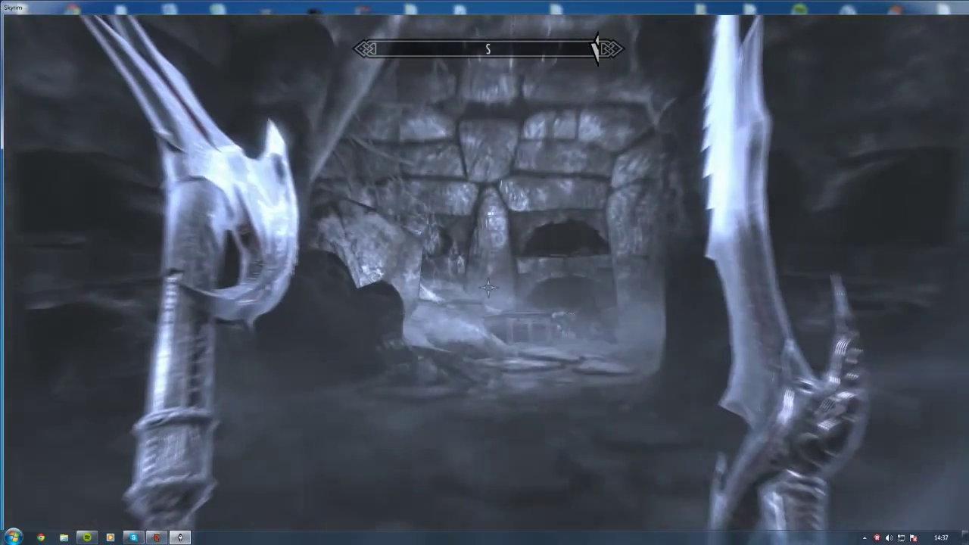